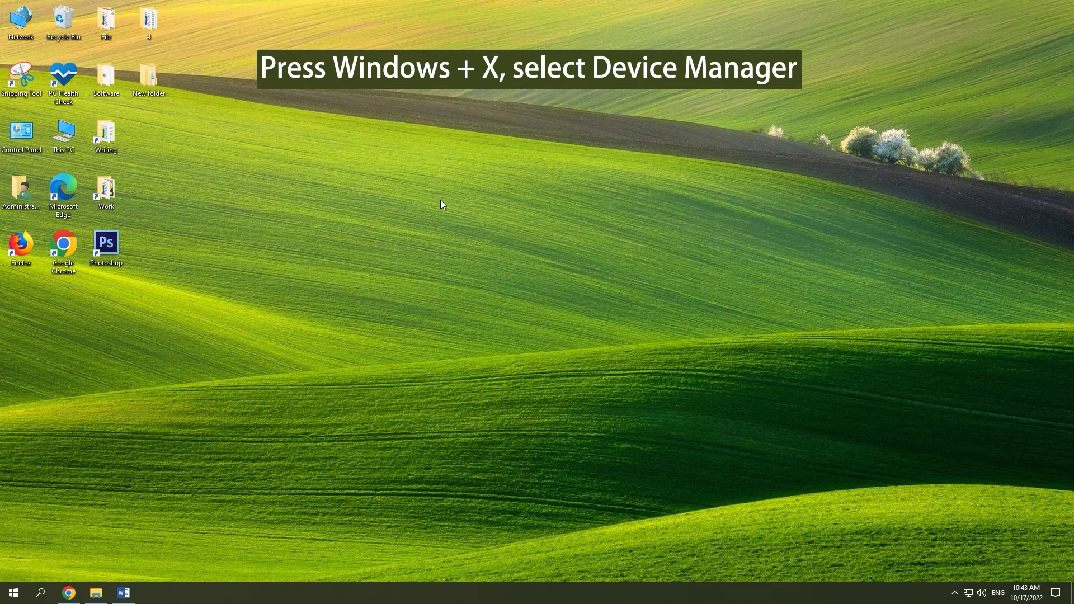
# In Device Manager, run an automatic driver search for the Realtek Digital Output audio device
pyautogui.press('super+x')
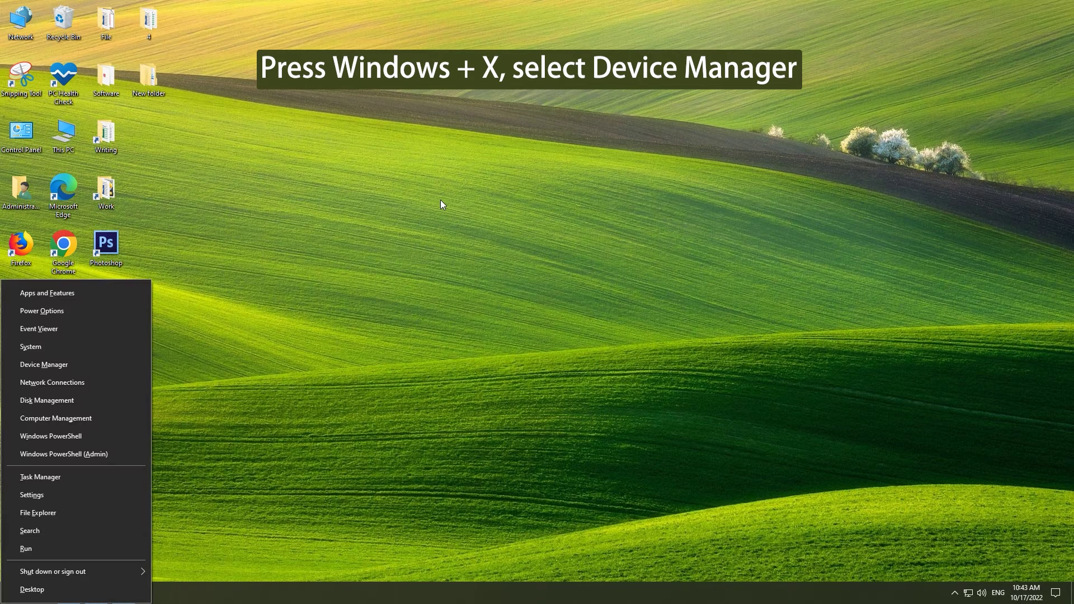
pyautogui.click(99, 365)
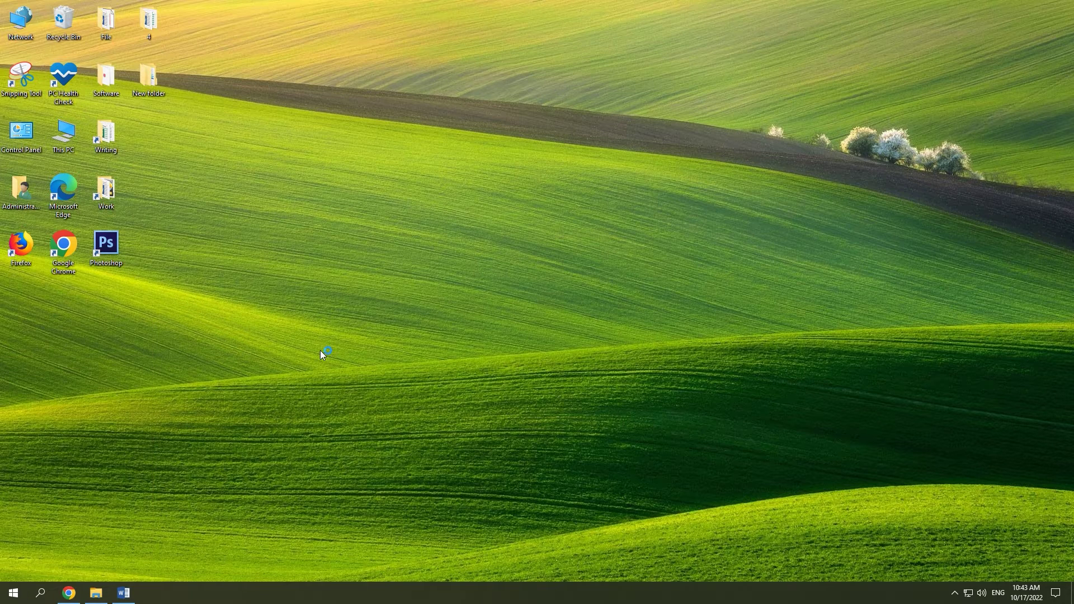
pyautogui.moveTo(297, 33); pyautogui.dragTo(609, 143)
pyautogui.click(361, 193)
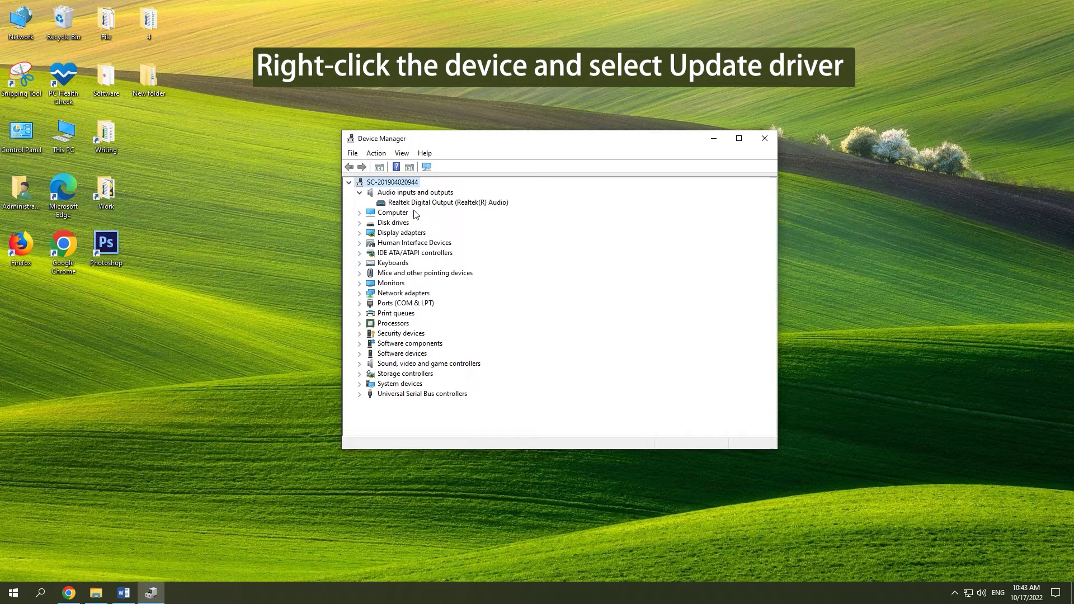
pyautogui.click(422, 205)
pyautogui.rightClick(423, 206)
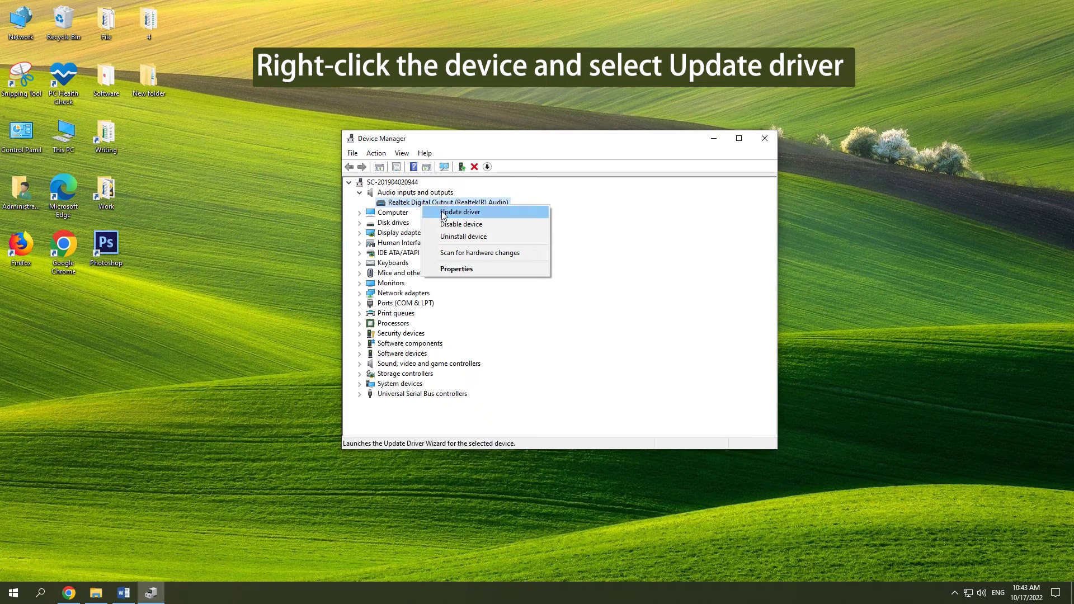
pyautogui.click(445, 212)
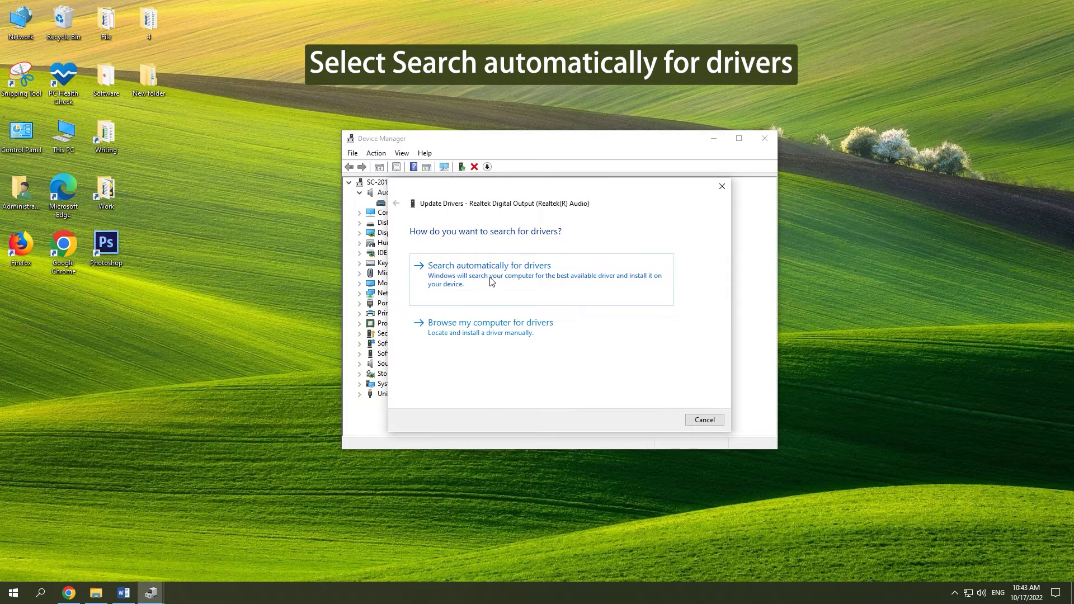
pyautogui.click(491, 282)
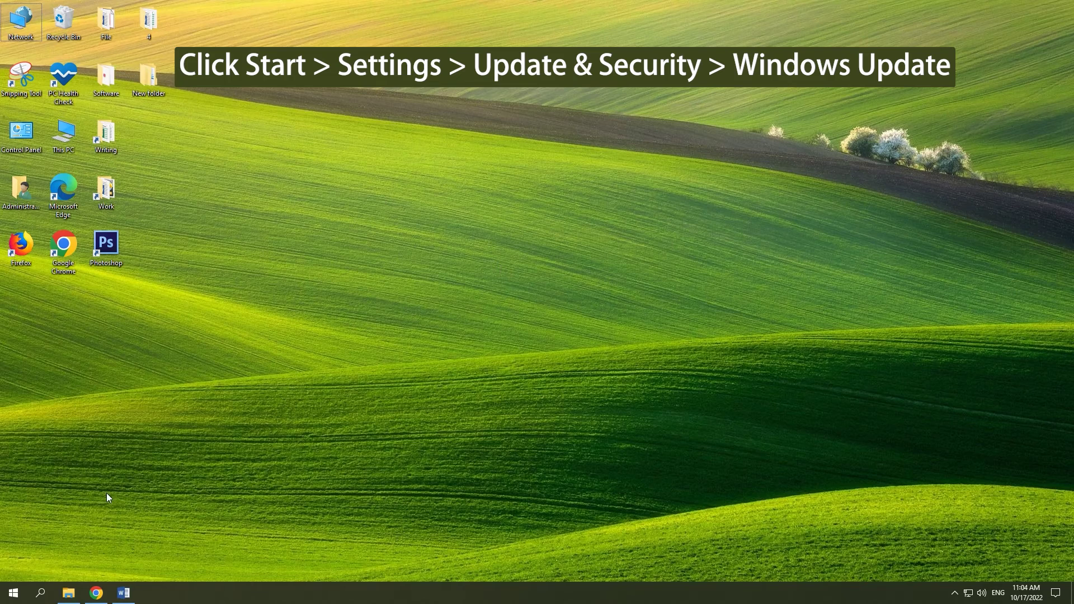
# Go to Settings > Update & Security and start a Windows Update check
pyautogui.click(13, 593)
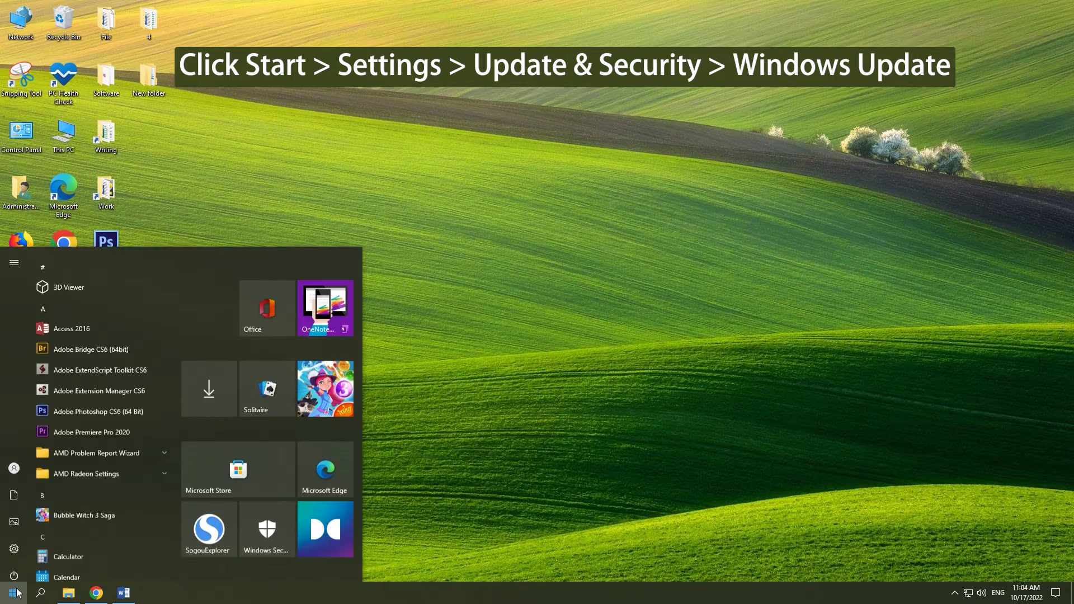
pyautogui.click(19, 543)
pyautogui.scroll(-3, 694, 334)
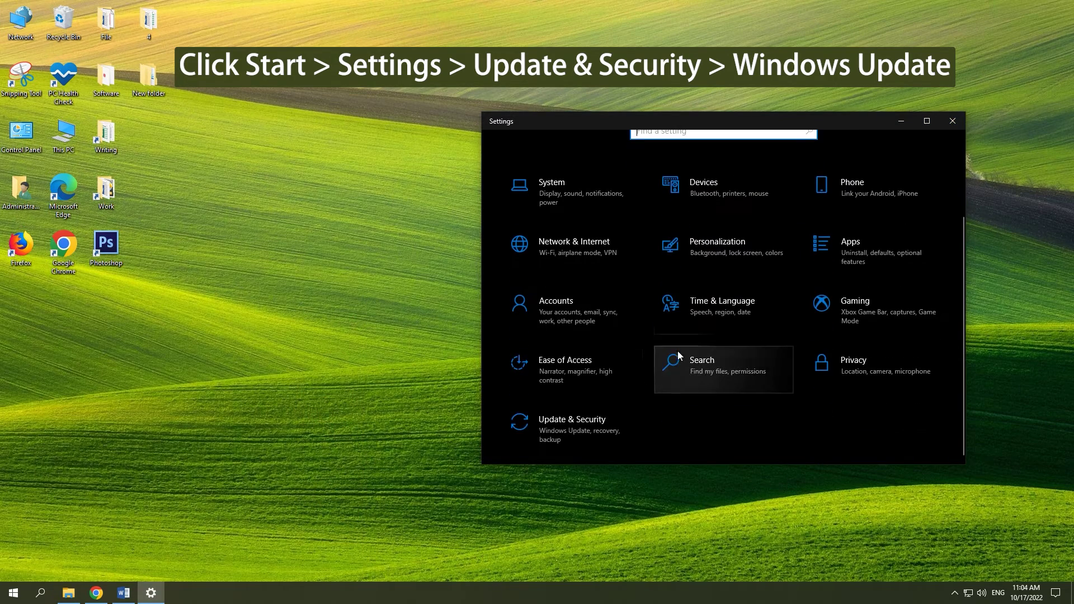
pyautogui.click(583, 420)
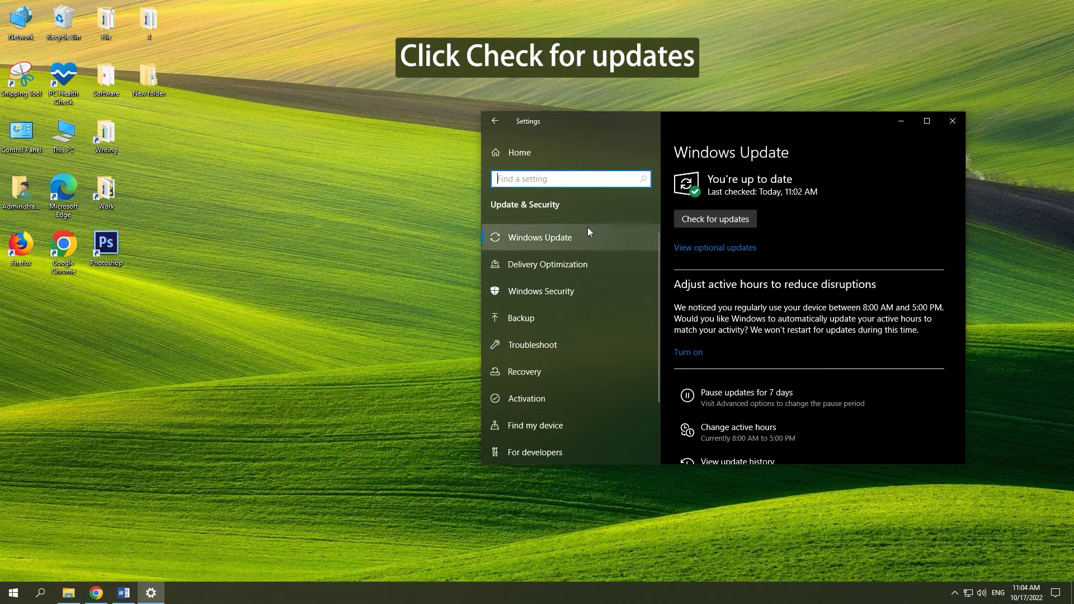
pyautogui.click(727, 219)
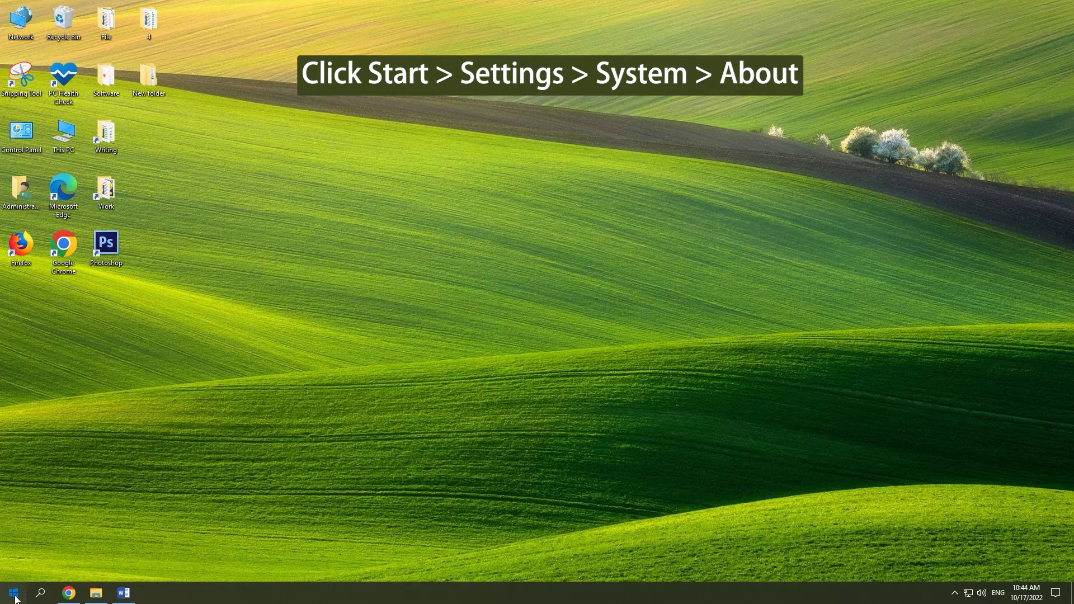
# Open Settings > System > About and scroll down to the Related settings
pyautogui.click(22, 591)
pyautogui.click(14, 541)
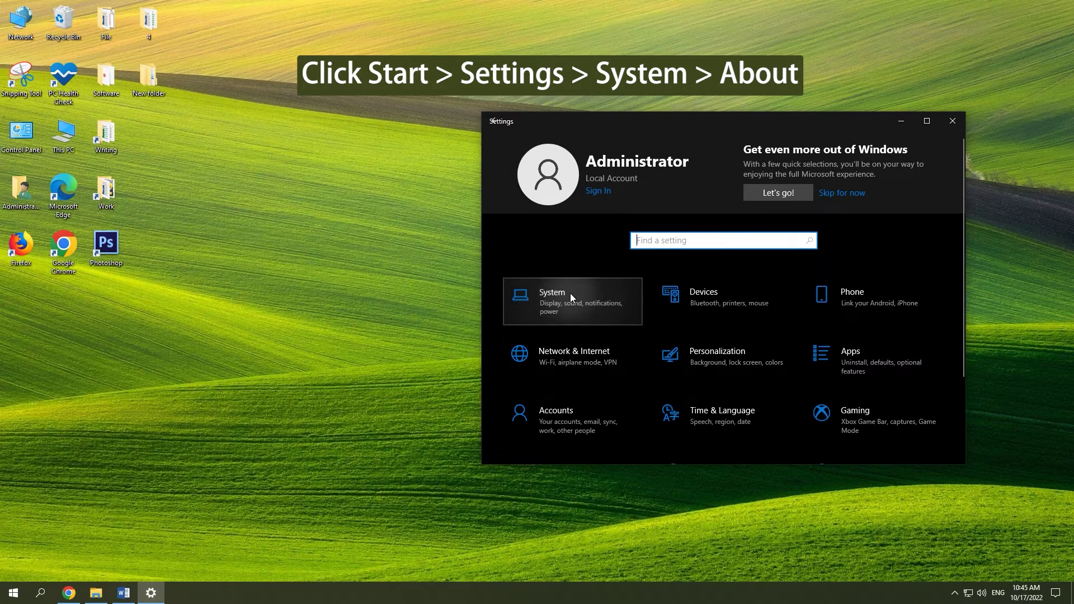
pyautogui.click(570, 293)
pyautogui.scroll(-3, 571, 314)
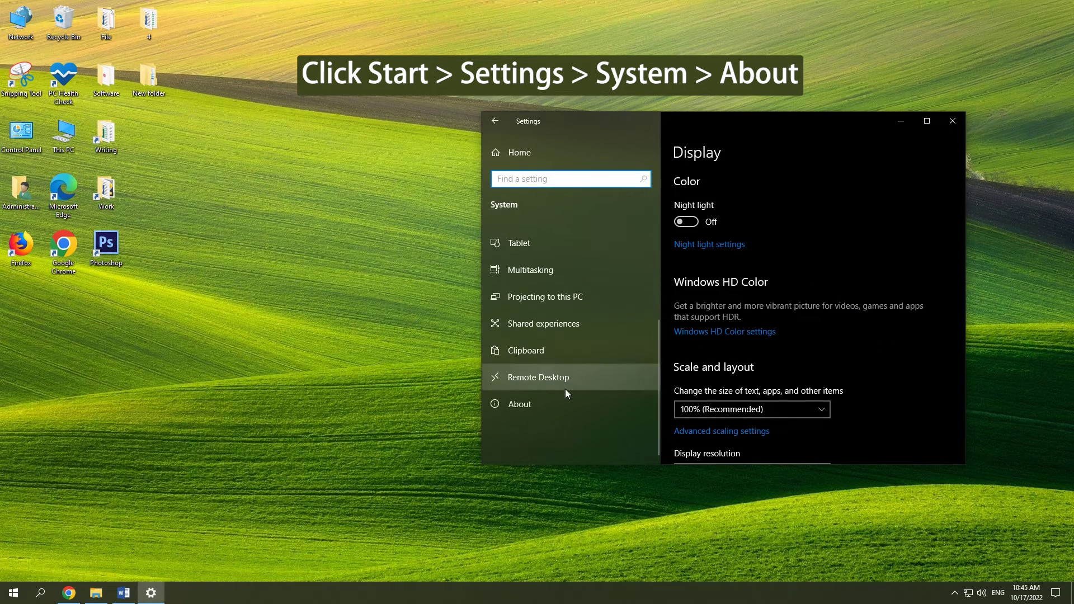
pyautogui.click(552, 414)
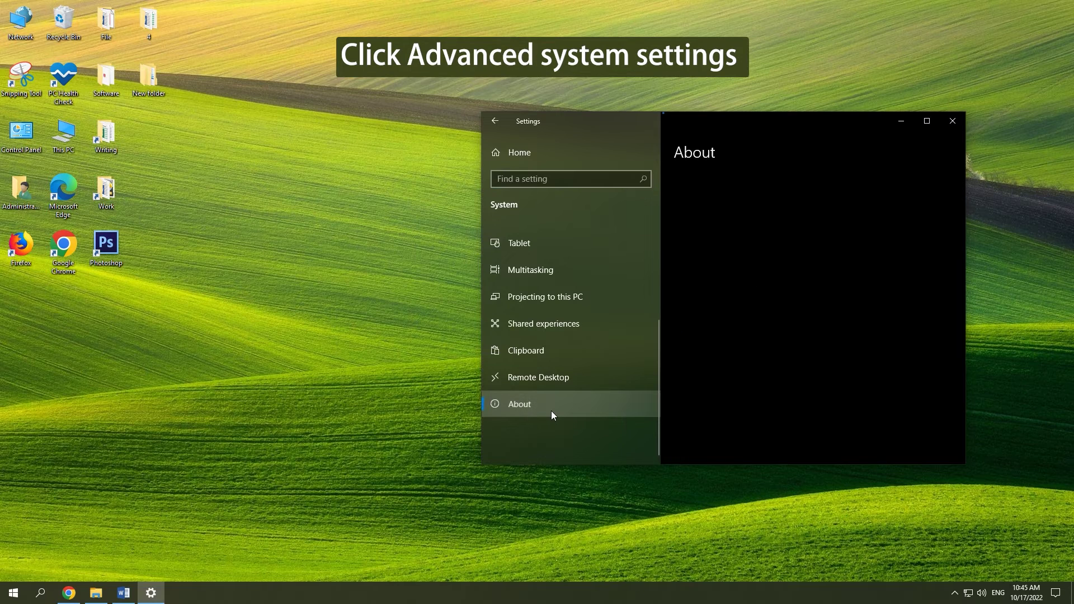
pyautogui.scroll(-10, 827, 365)
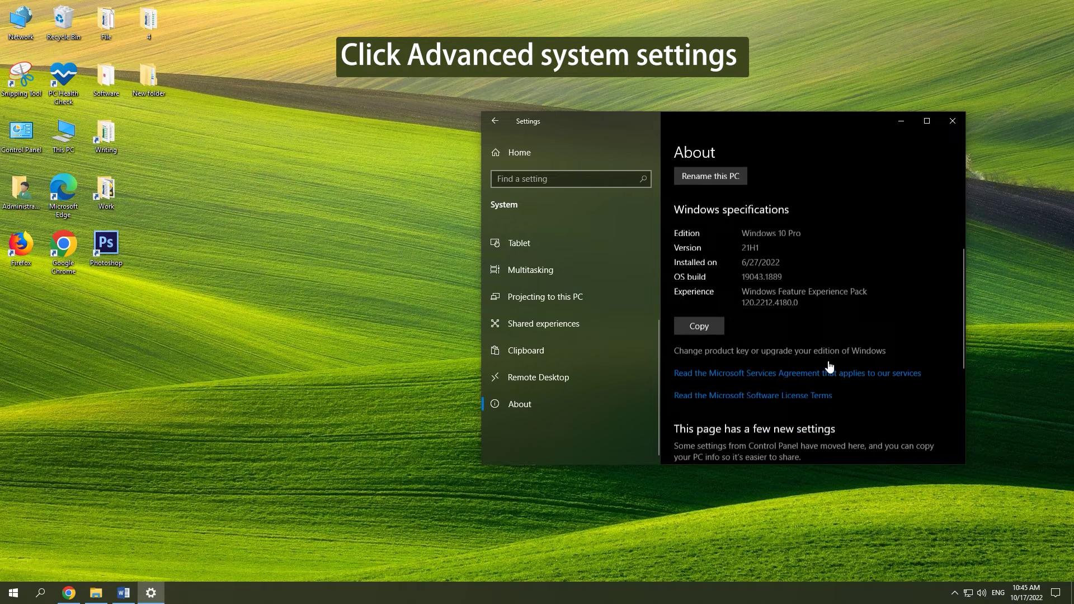
# Set Device Installation Settings to No so manufacturers' apps and custom icons aren't downloaded
pyautogui.click(757, 368)
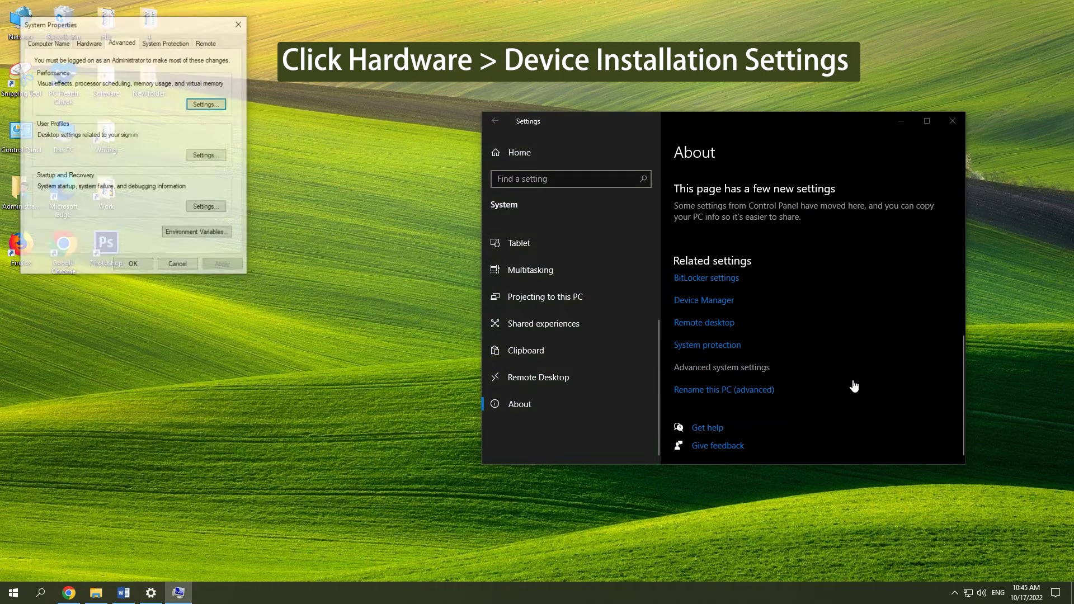
pyautogui.moveTo(192, 24); pyautogui.dragTo(410, 155)
pyautogui.click(308, 174)
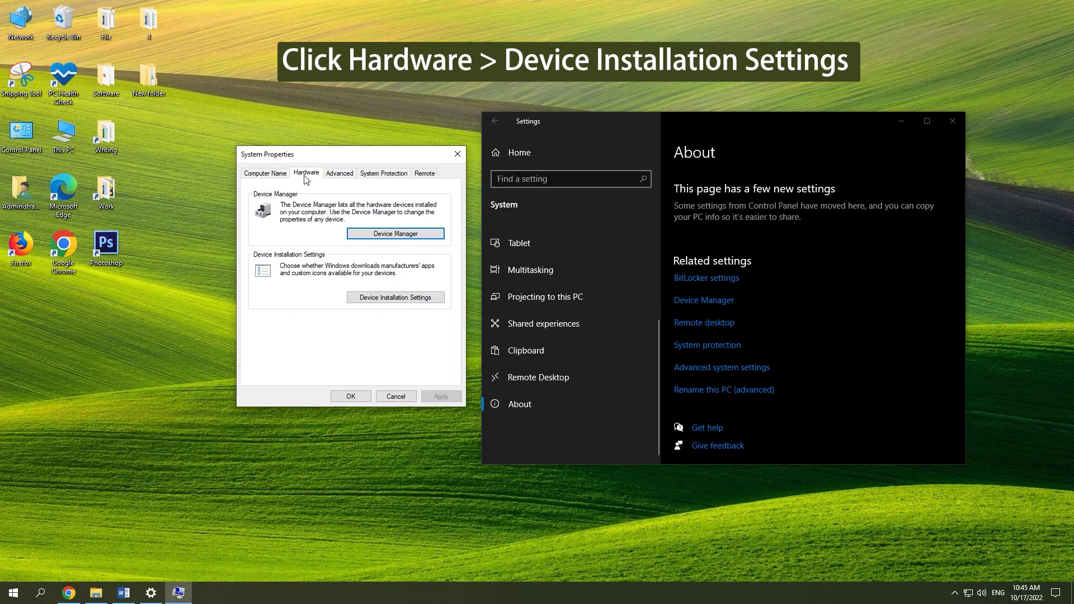
pyautogui.click(401, 298)
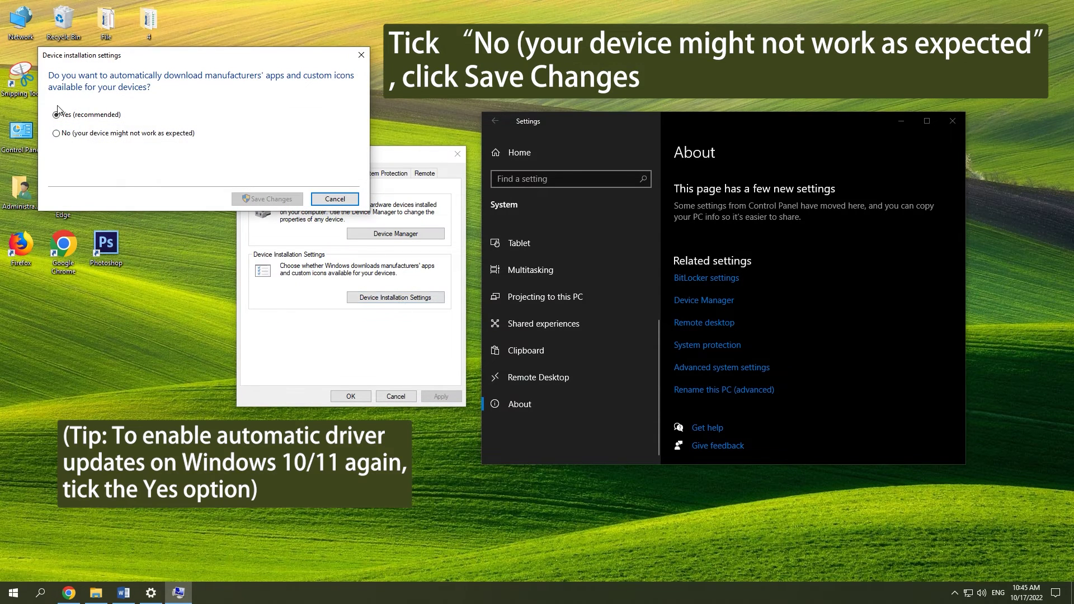
pyautogui.click(56, 134)
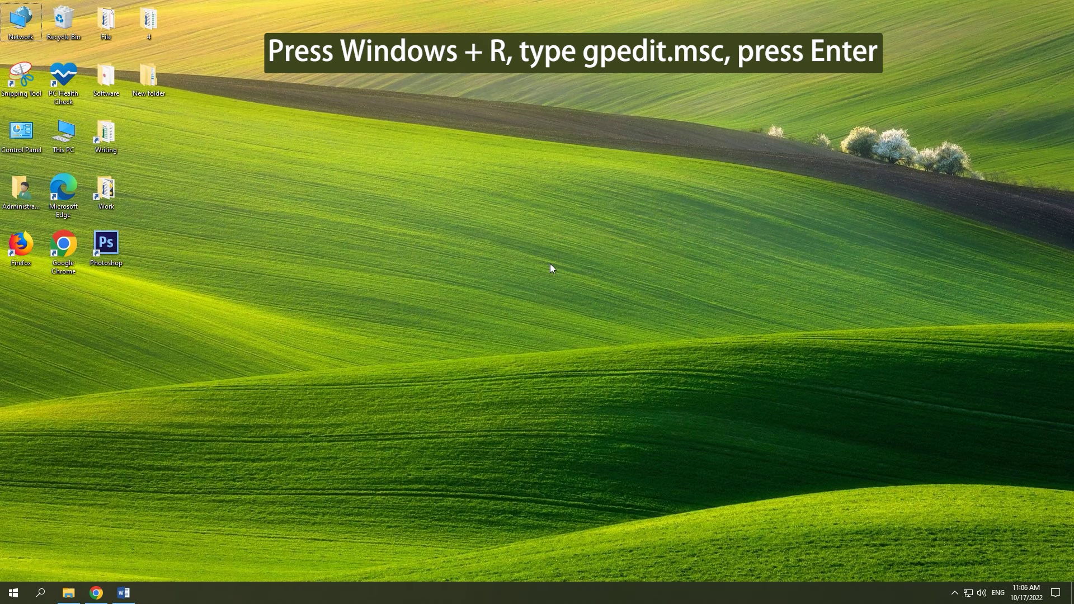
# Launch gpedit and expand Computer Configuration > Administrative Templates
pyautogui.press('super+r')
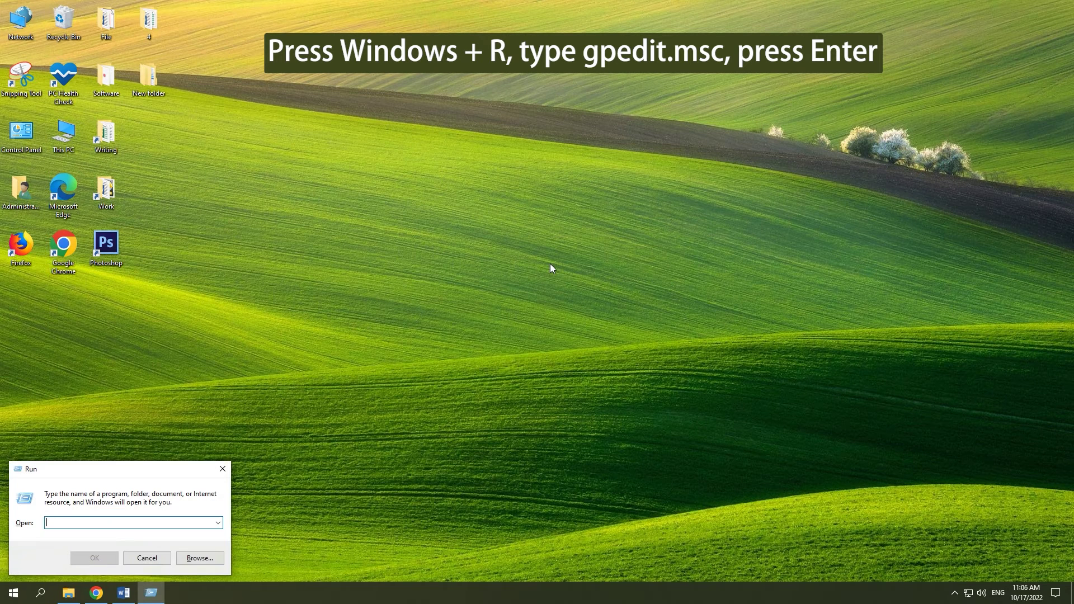
pyautogui.write('gpe')
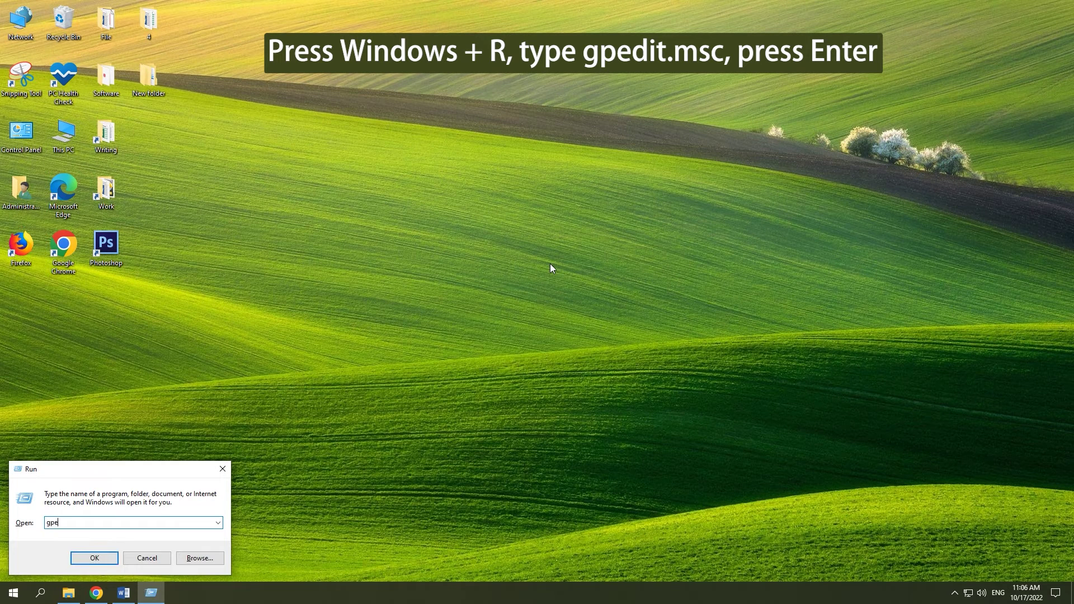
pyautogui.write('dit.msc')
pyautogui.press('Return')
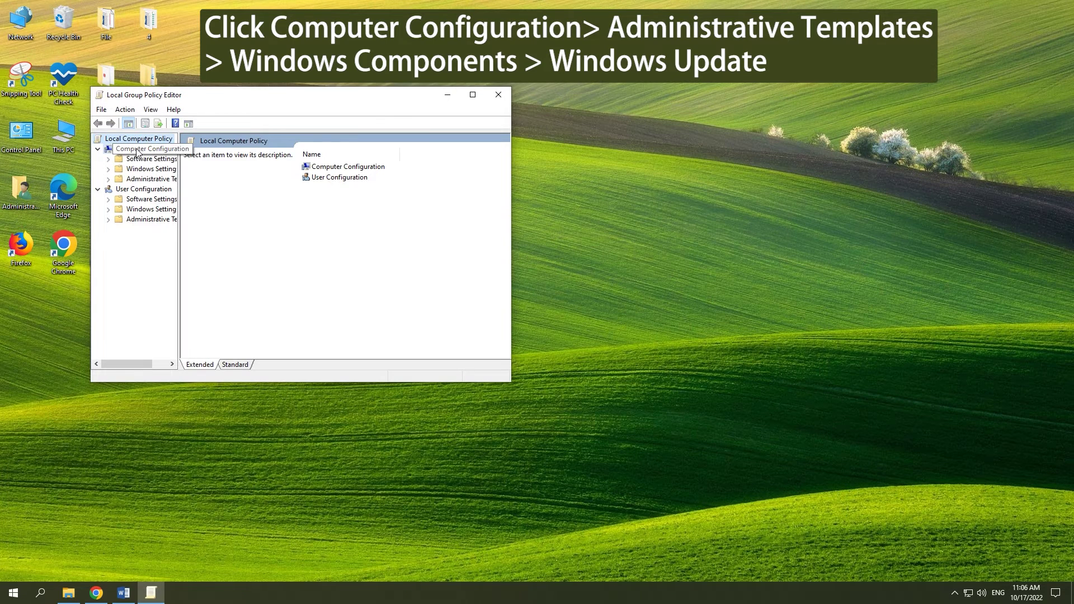
pyautogui.click(141, 149)
pyautogui.click(150, 180)
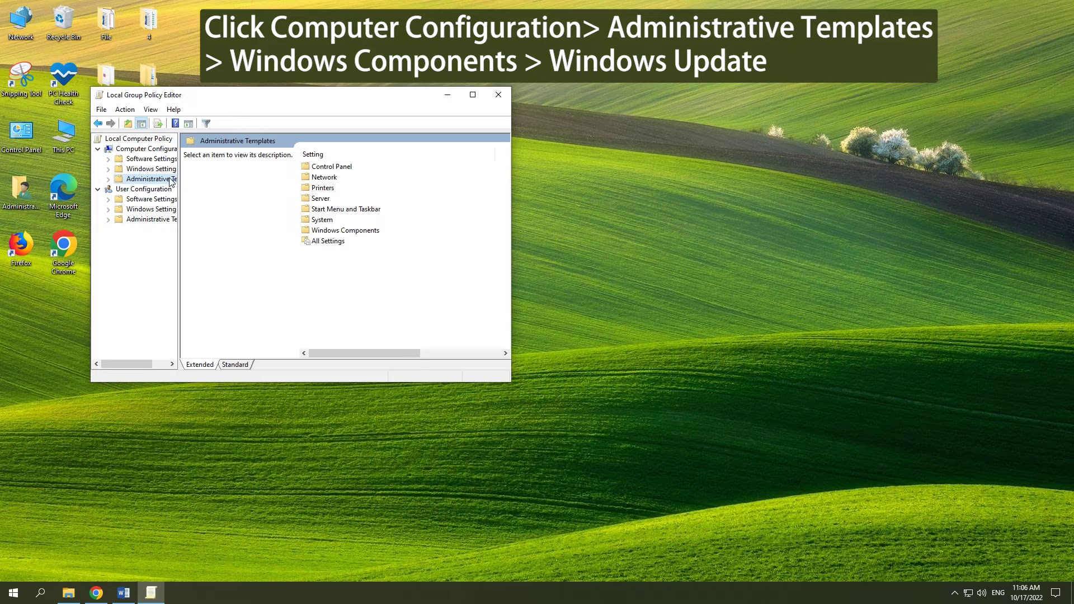
pyautogui.click(109, 179)
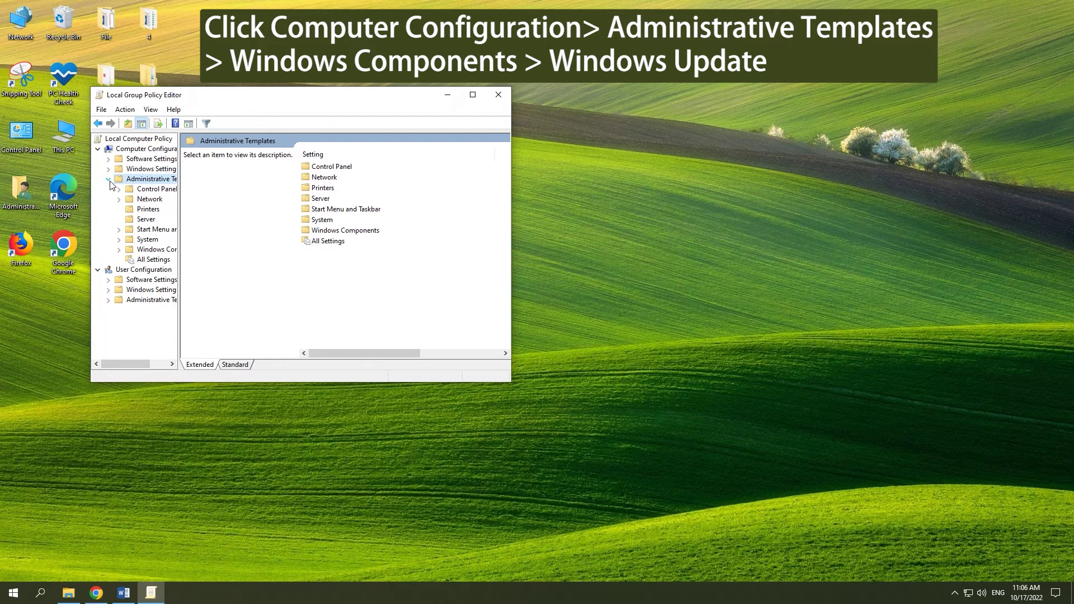
# Widen the editor, expand Windows Components and select the Windows Update folder
pyautogui.moveTo(511, 230); pyautogui.dragTo(639, 224)
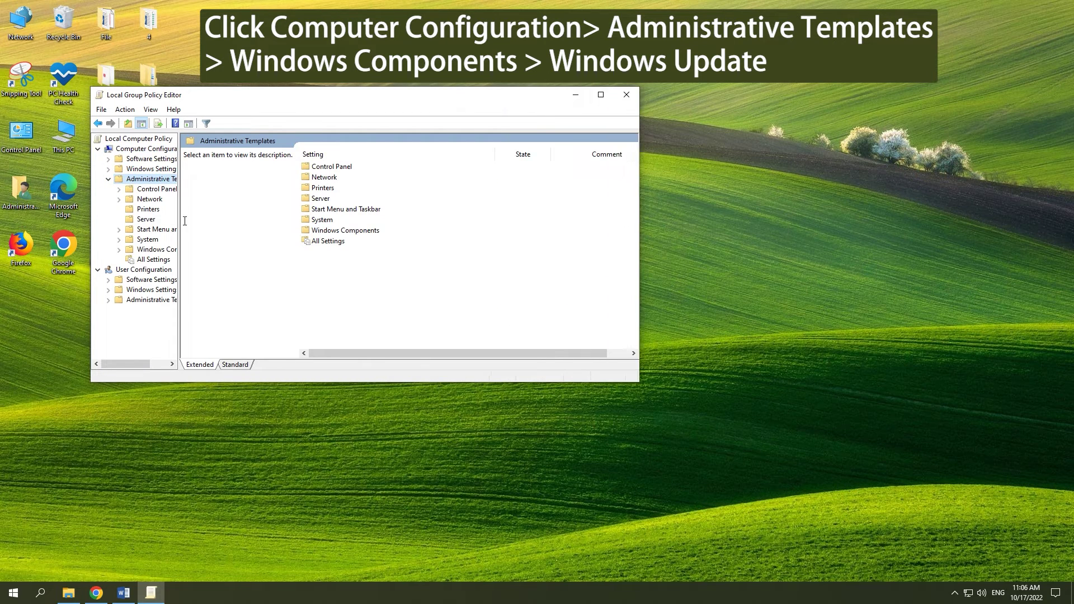
pyautogui.moveTo(179, 221); pyautogui.dragTo(241, 221)
pyautogui.moveTo(639, 233); pyautogui.dragTo(733, 233)
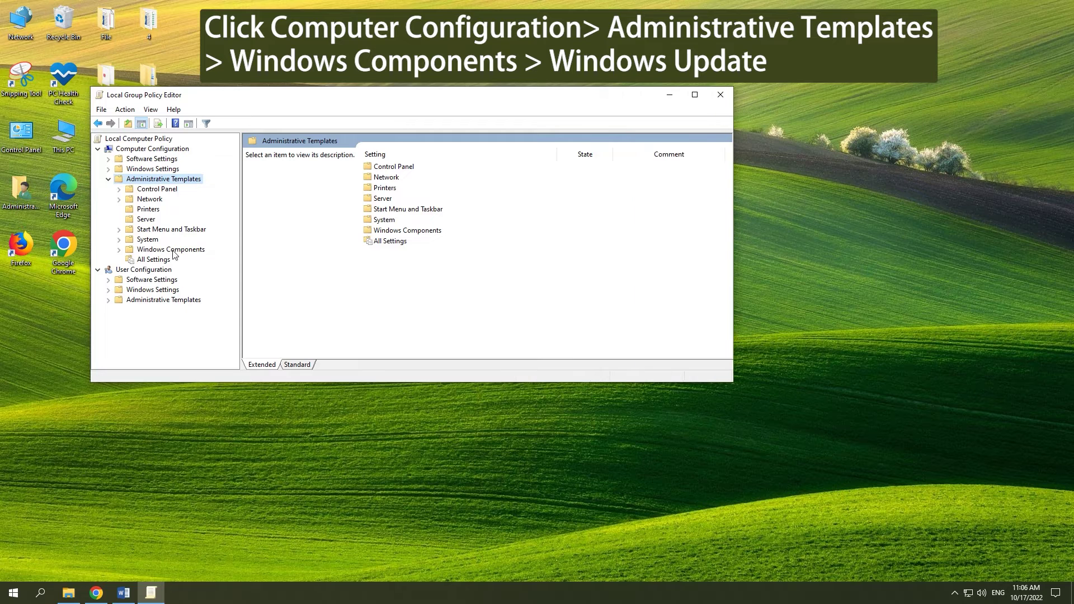
pyautogui.click(119, 249)
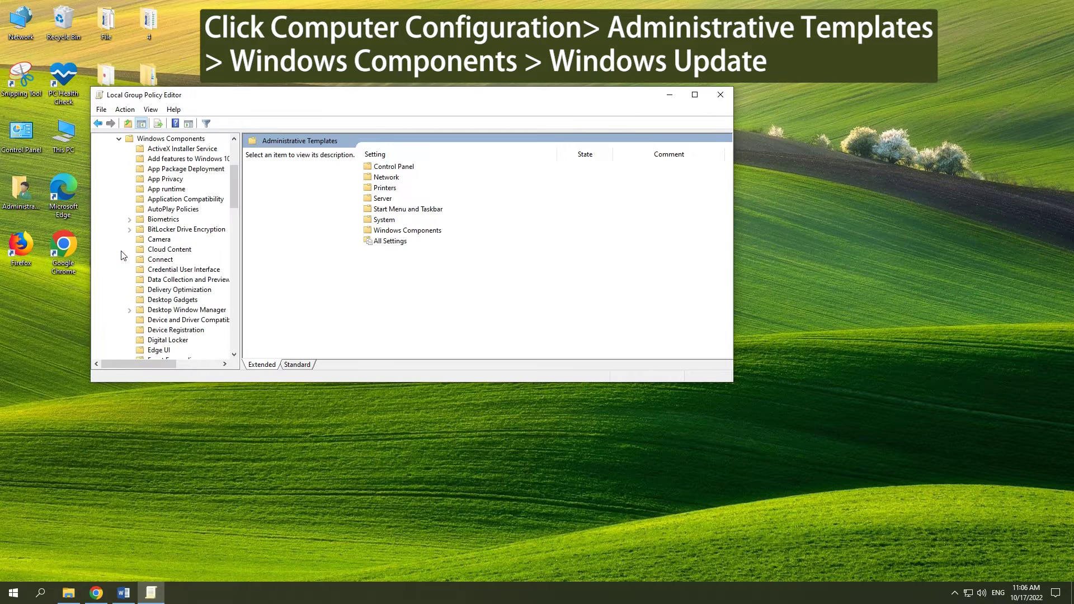
pyautogui.scroll(-9, 173, 258)
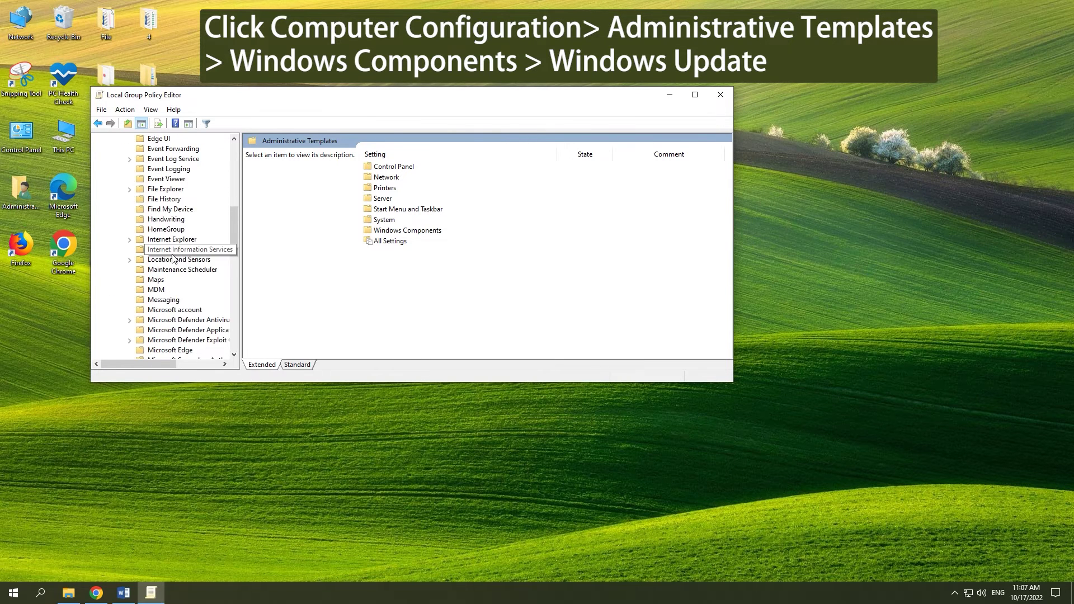
pyautogui.scroll(-9, 173, 258)
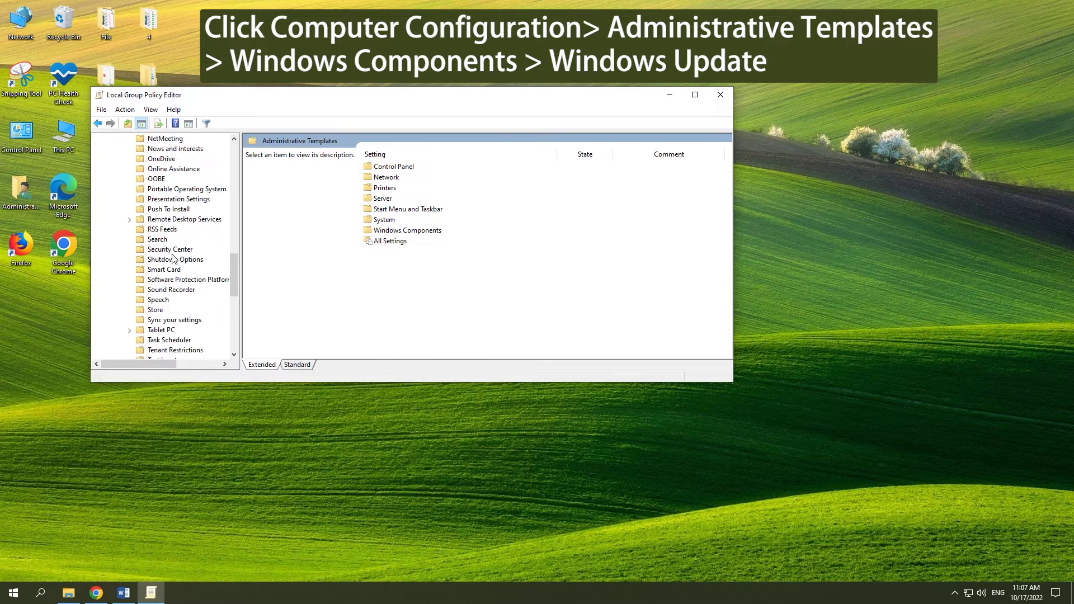
pyautogui.scroll(-6, 172, 258)
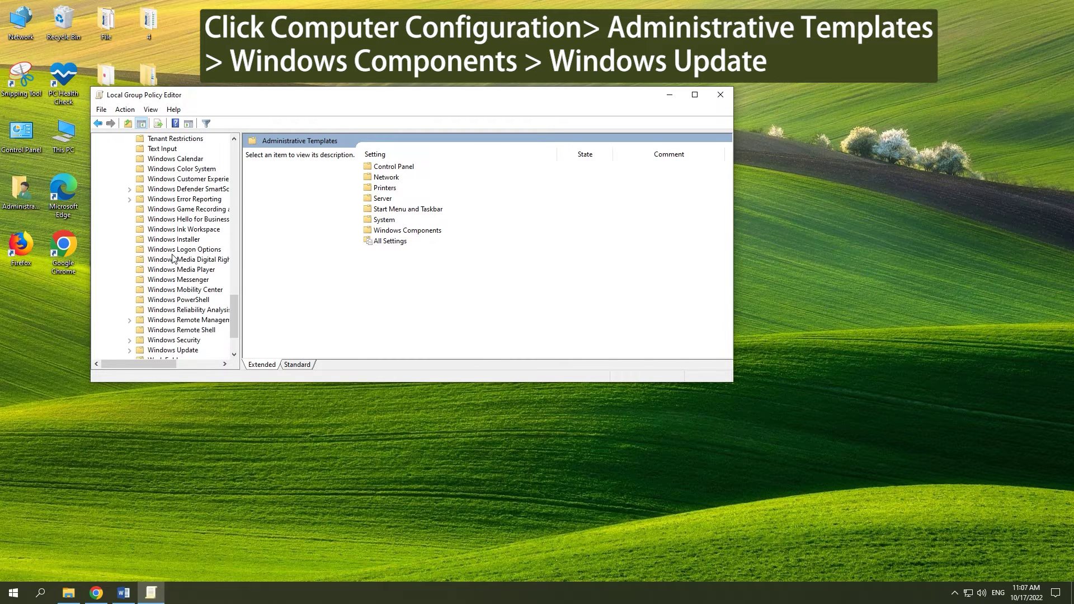
pyautogui.click(184, 290)
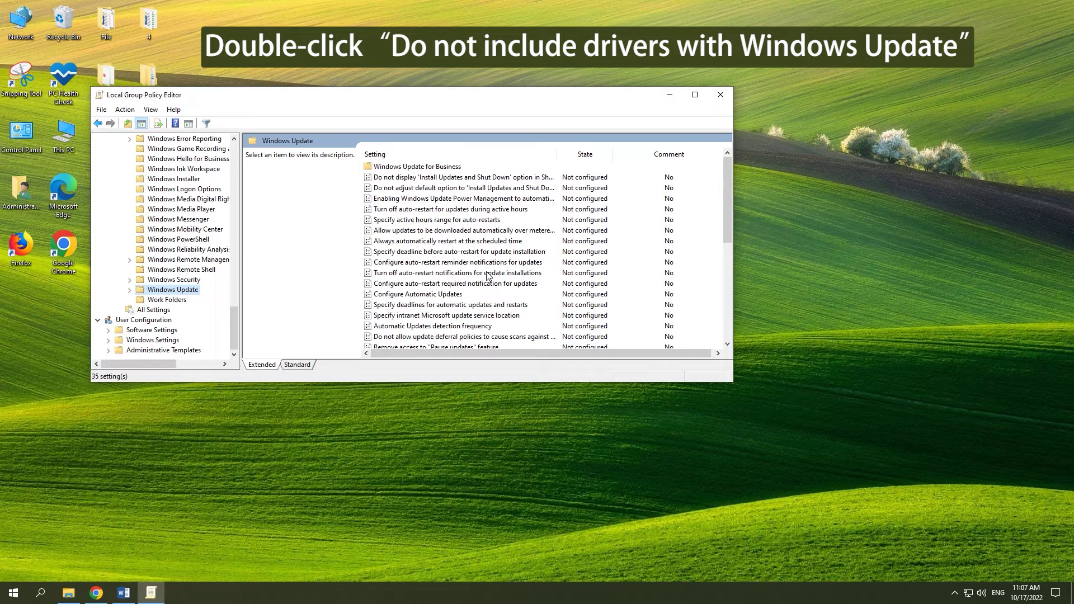
# Set the 'Do not include drivers with Windows Updates' policy to Enabled
pyautogui.scroll(-3, 487, 275)
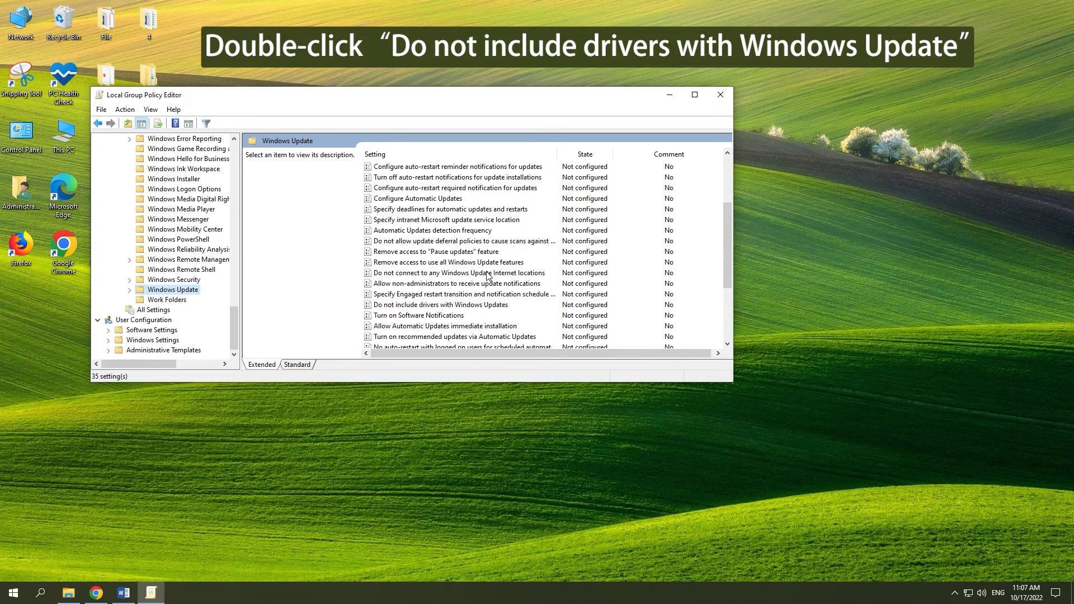
pyautogui.click(485, 306)
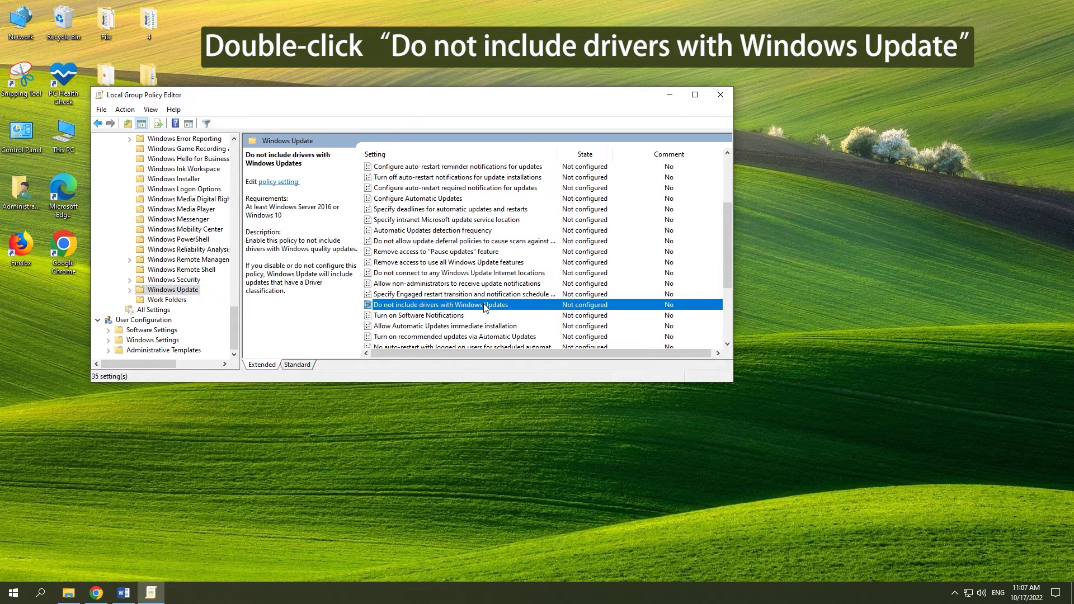
pyautogui.doubleClick(486, 306)
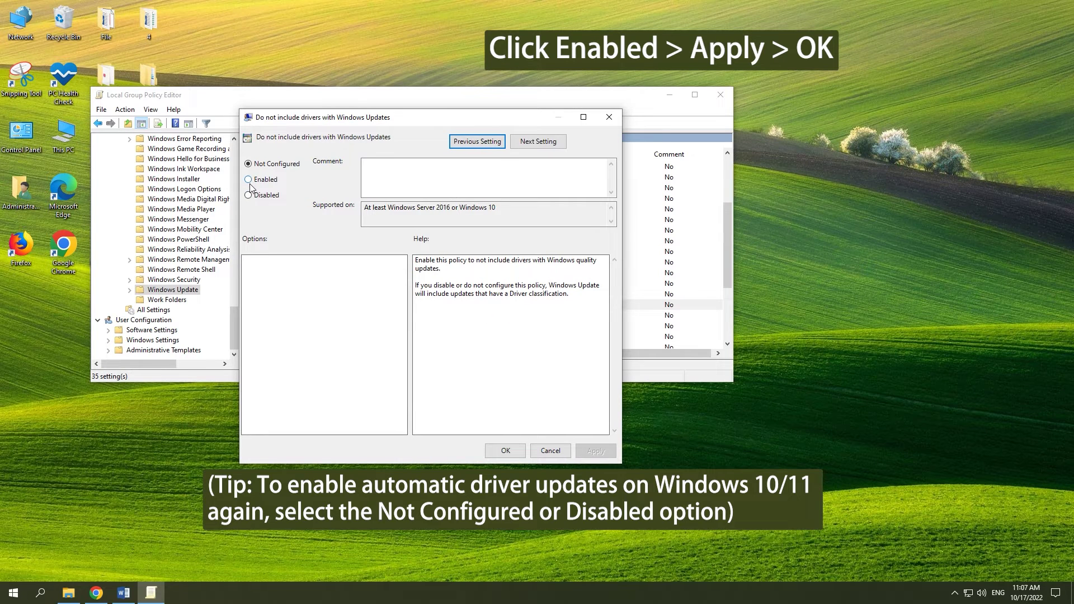
pyautogui.click(249, 180)
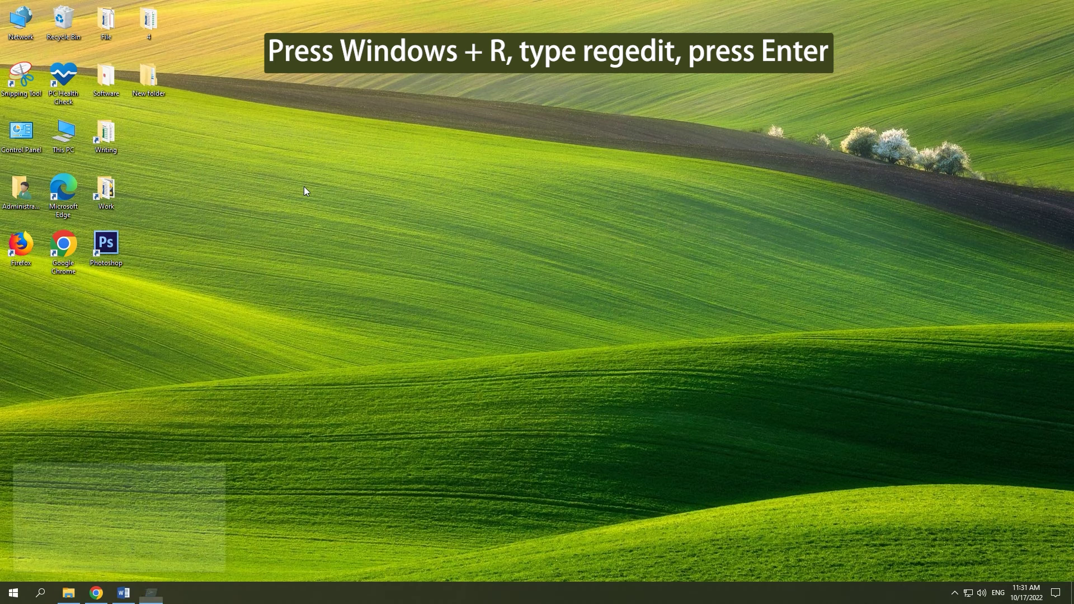
# Run regedit and expand HKEY_LOCAL_MACHINE\SOFTWARE\Policies\Microsoft\Windows
pyautogui.write('regedit')
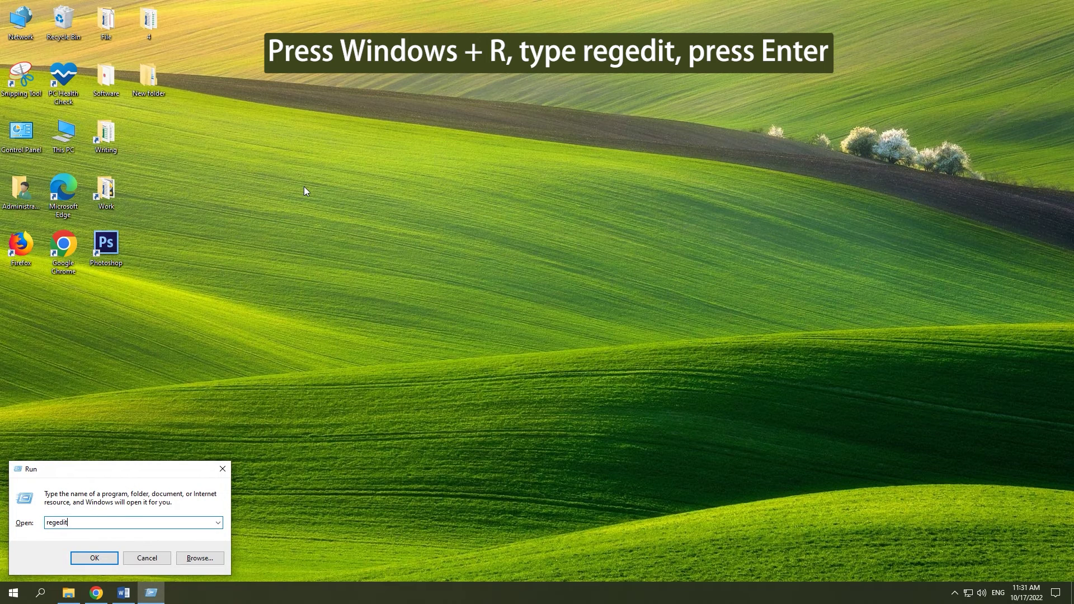
pyautogui.press('Return')
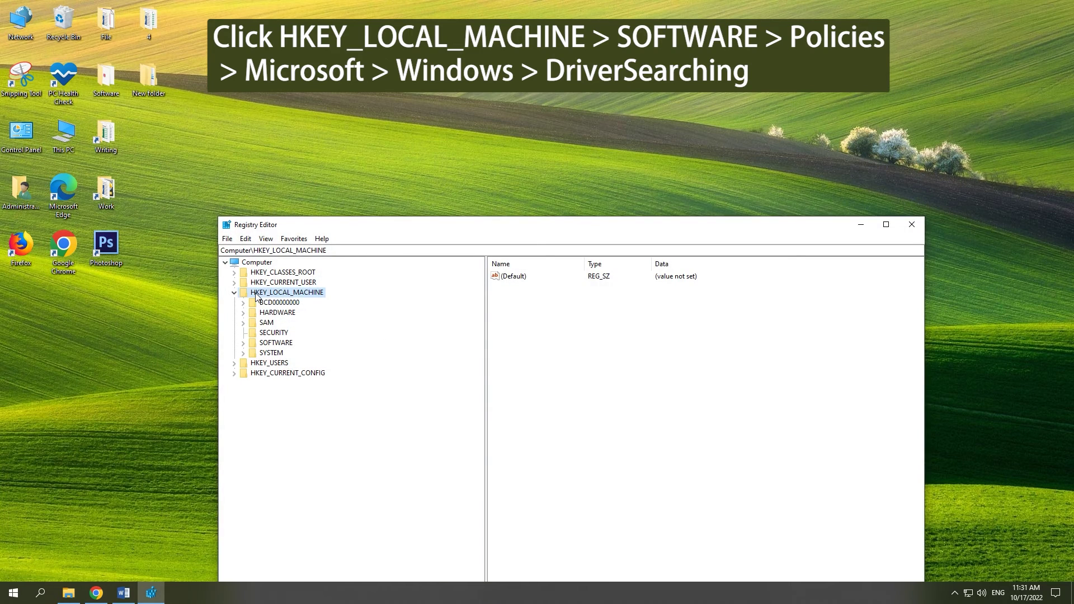
pyautogui.click(243, 343)
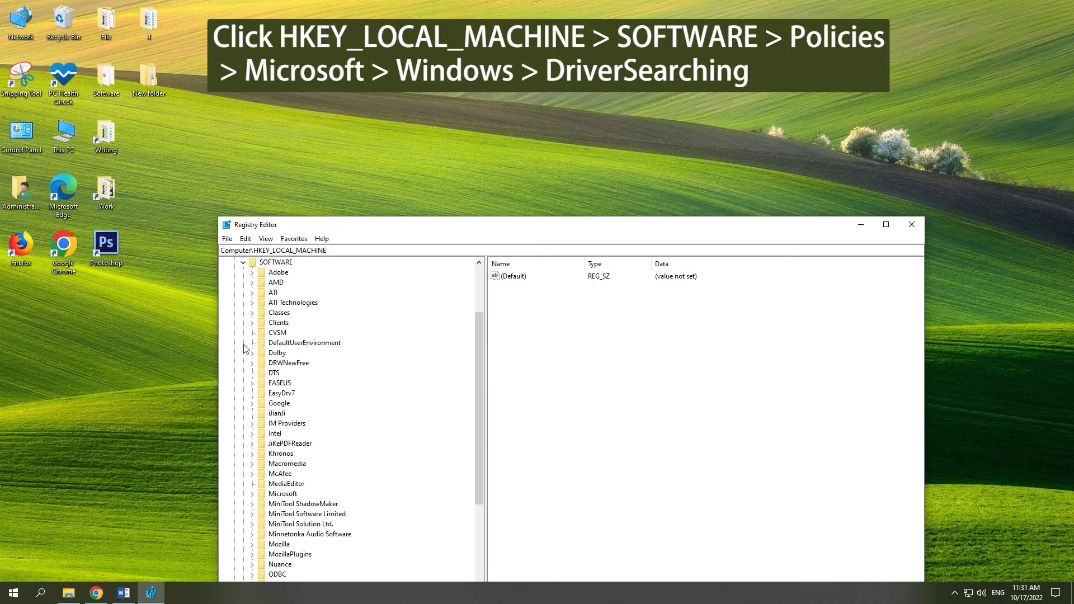
pyautogui.scroll(-5, 291, 364)
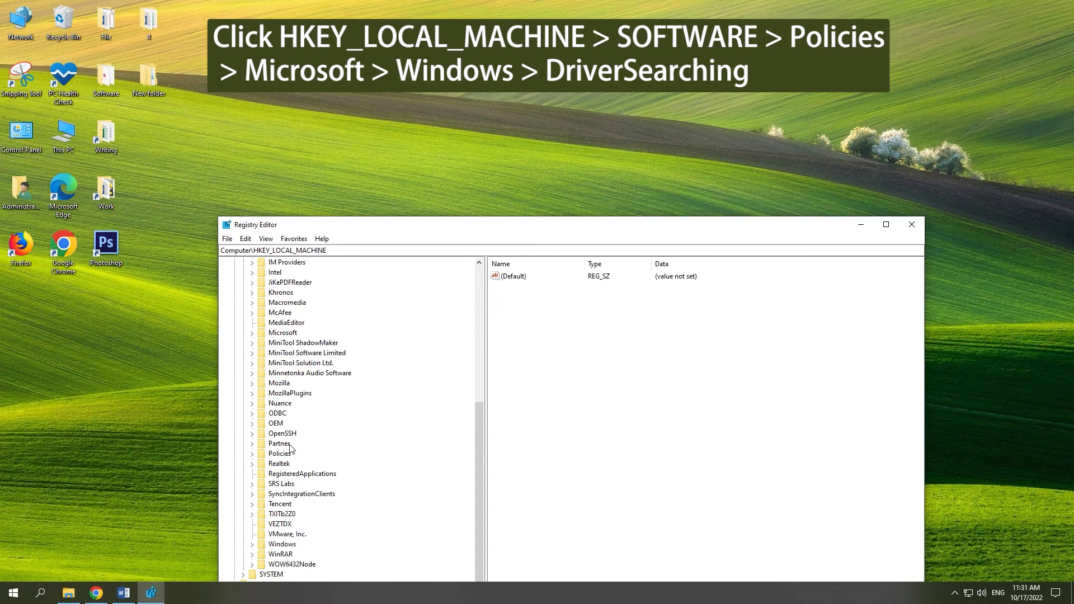
pyautogui.click(252, 455)
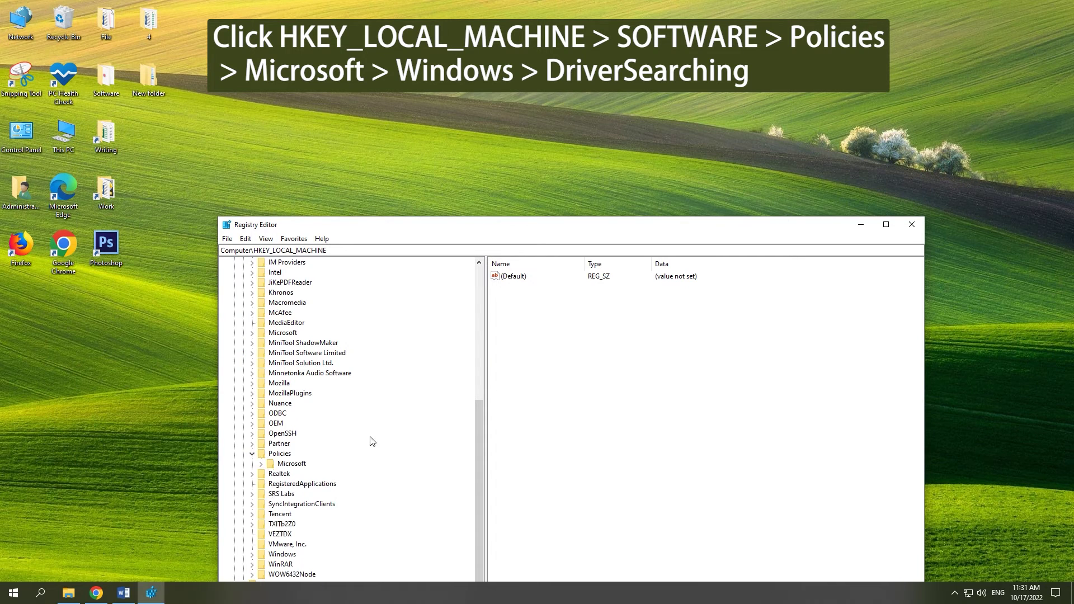
pyautogui.click(261, 464)
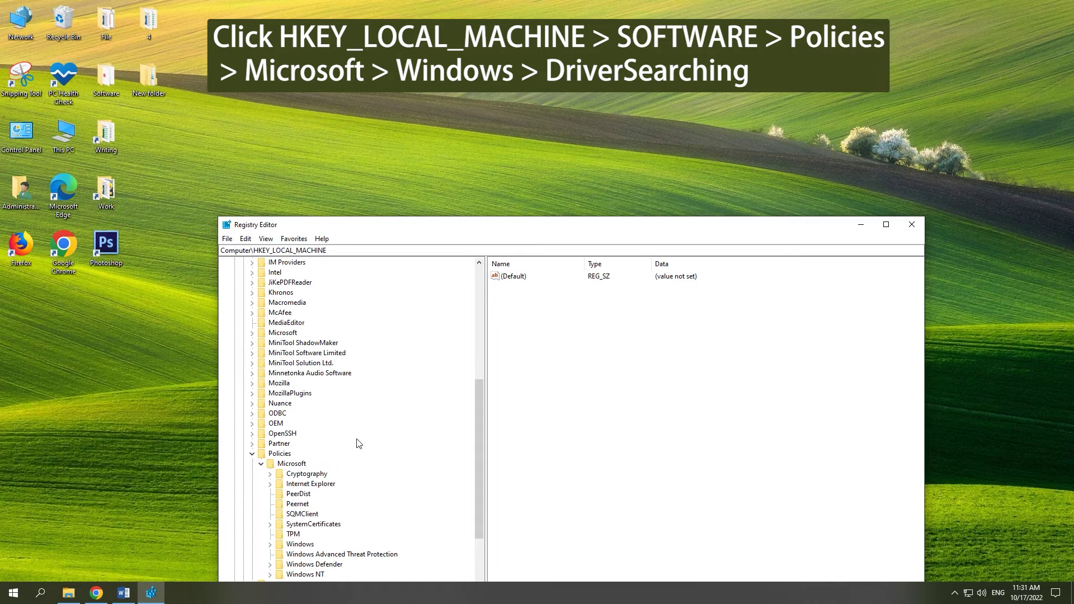
pyautogui.scroll(-2, 358, 445)
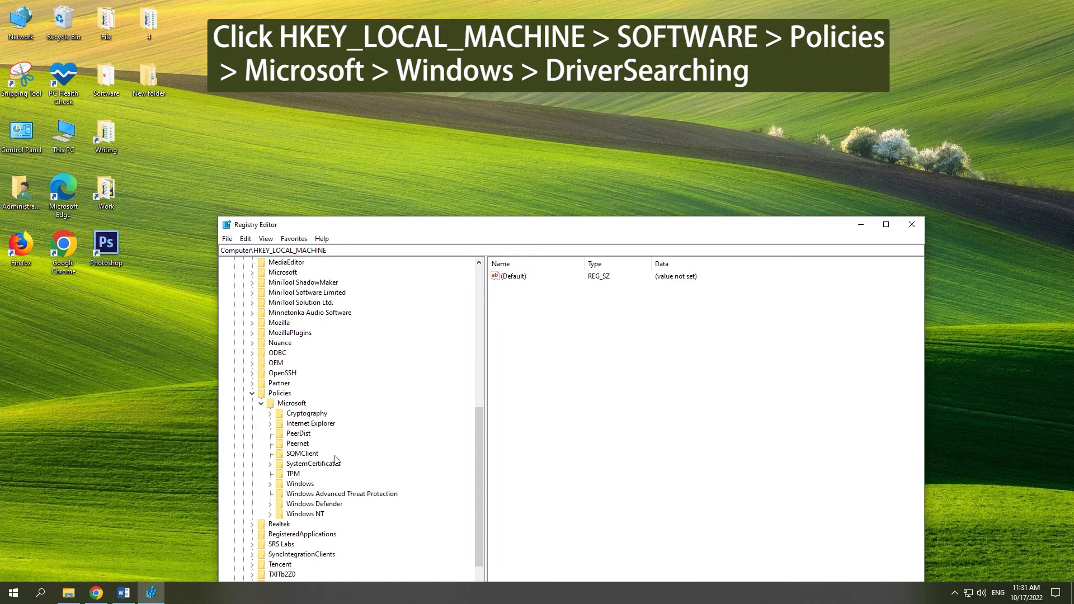
pyautogui.click(271, 485)
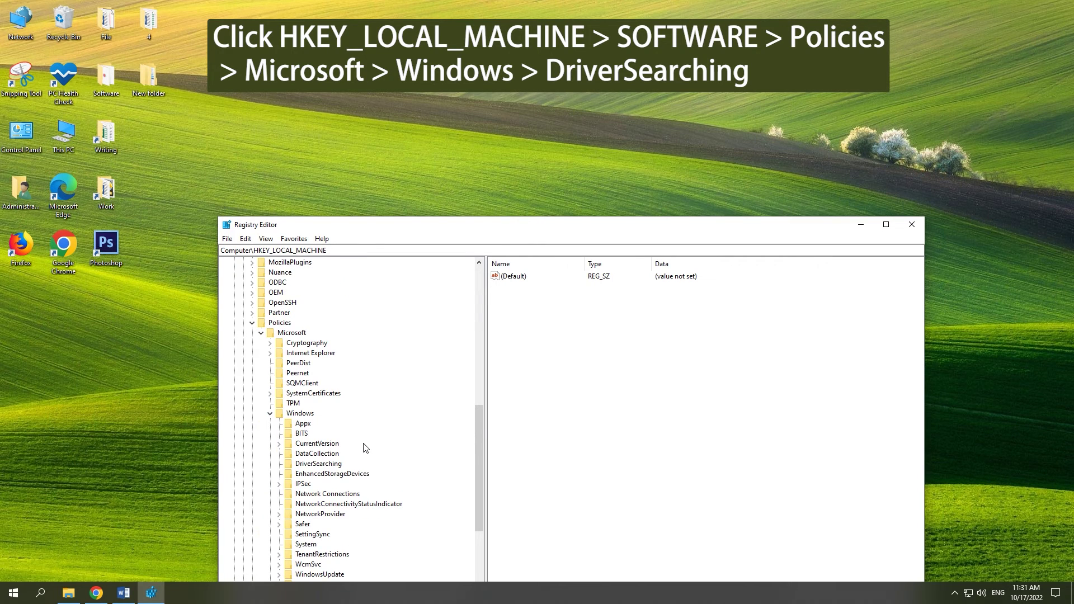
# Open the DriverSearching key and enter 0 as DriverUpdateWizardWuSearchEnabled's value data
pyautogui.click(330, 464)
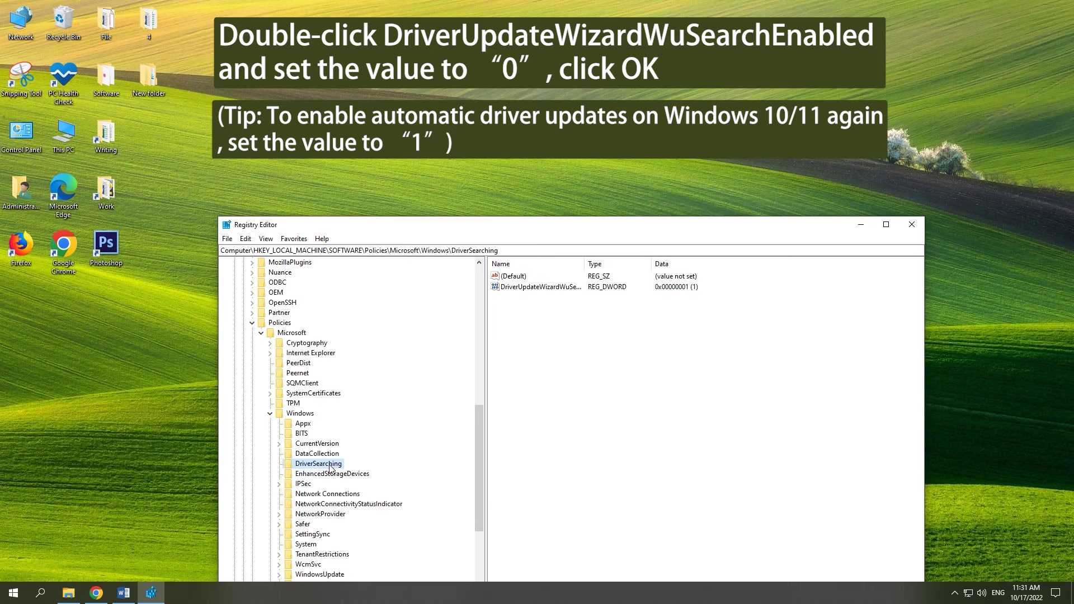
pyautogui.doubleClick(549, 291)
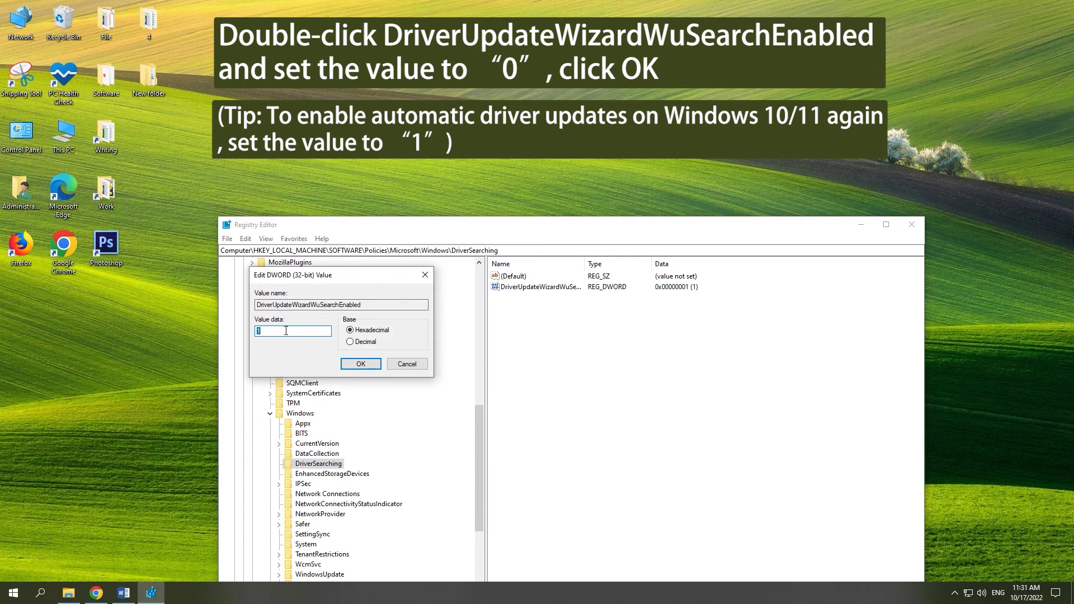
pyautogui.write('0')
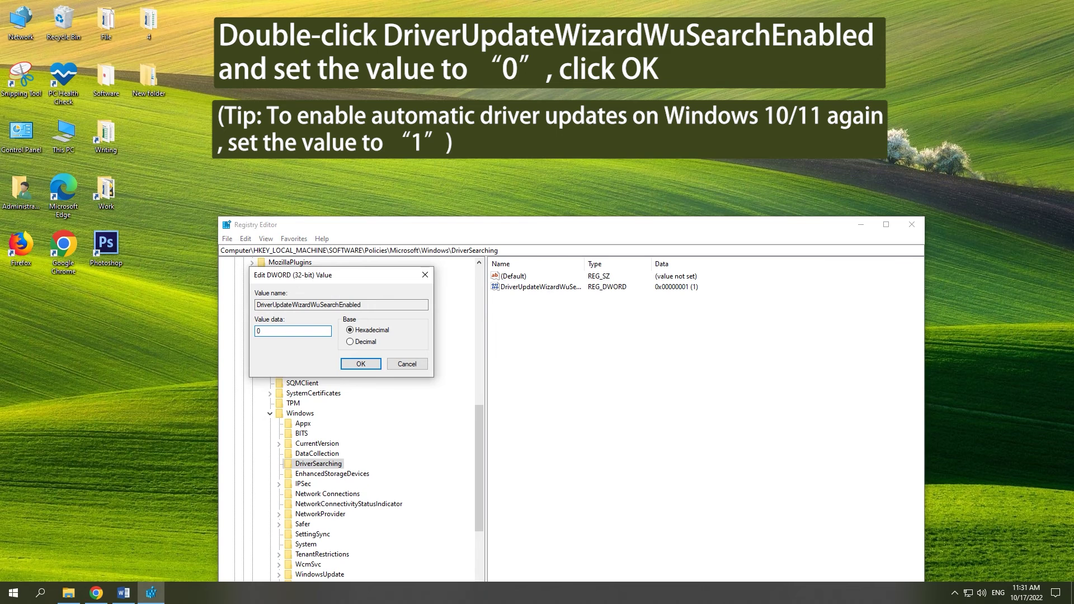